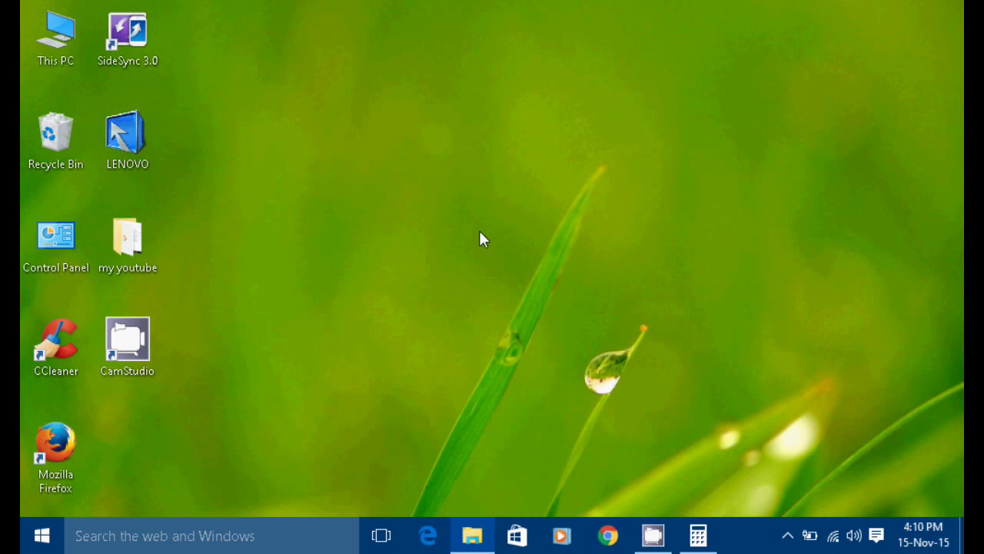
Refresh the desktop and look over the drives listed in This PC, including New Volume (E:)
right_click(336, 103)
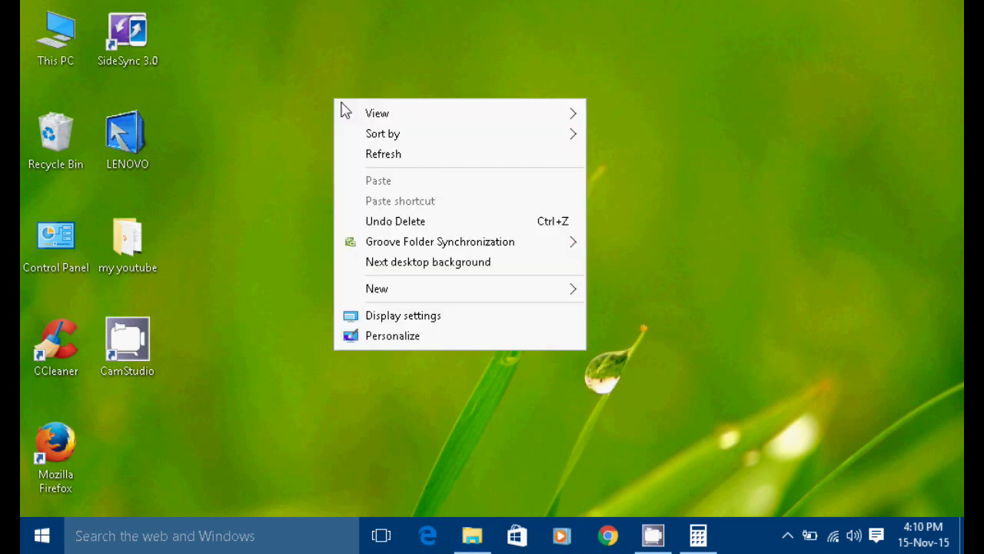
click(385, 155)
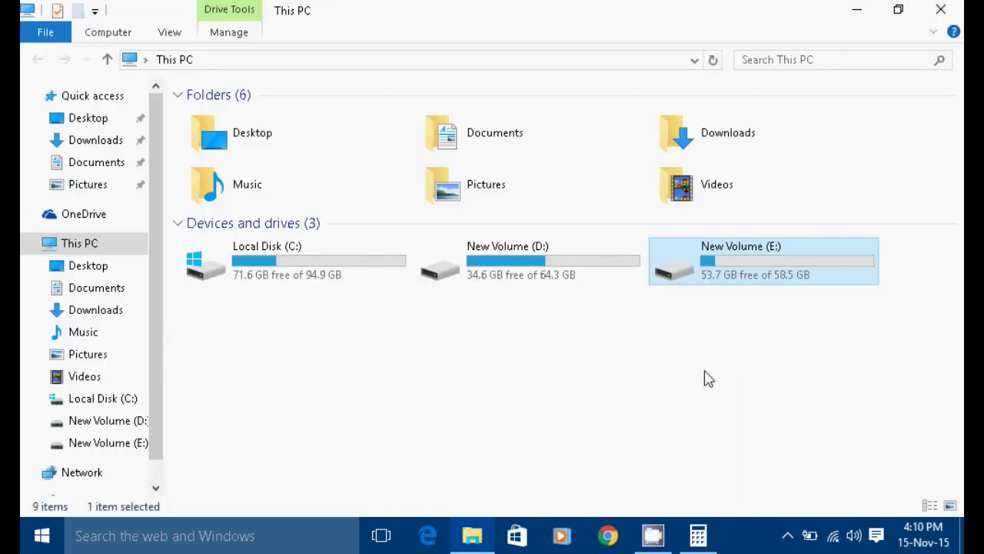
click(709, 378)
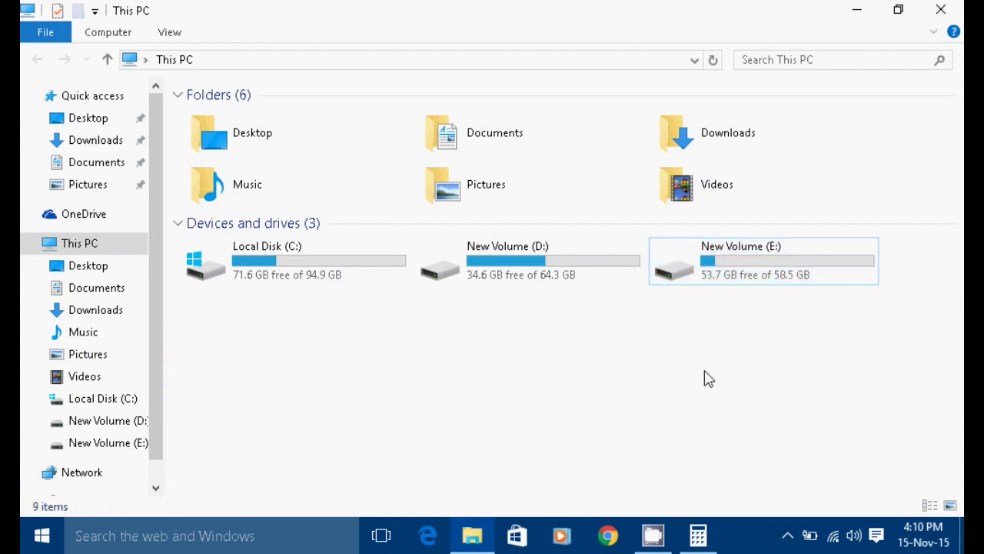
click(731, 284)
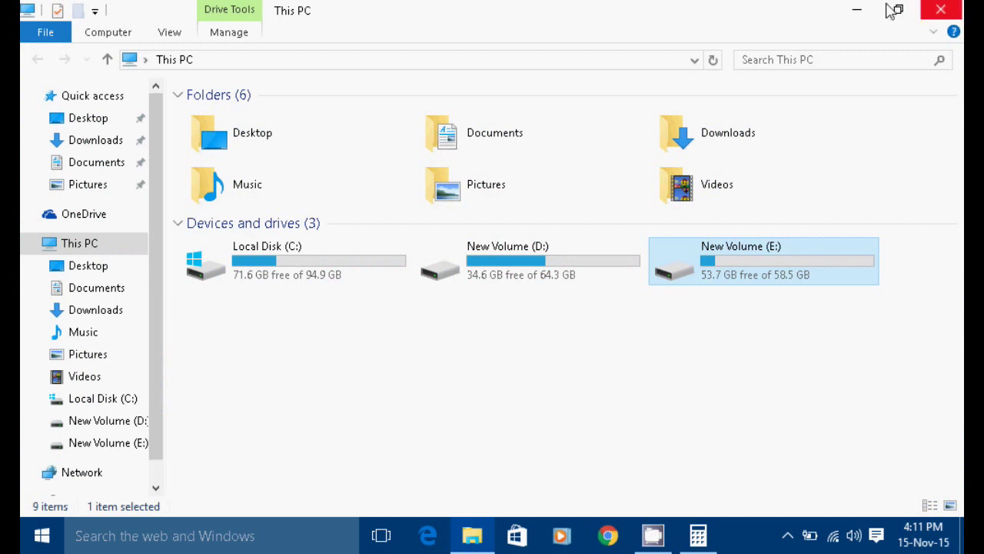
click(860, 11)
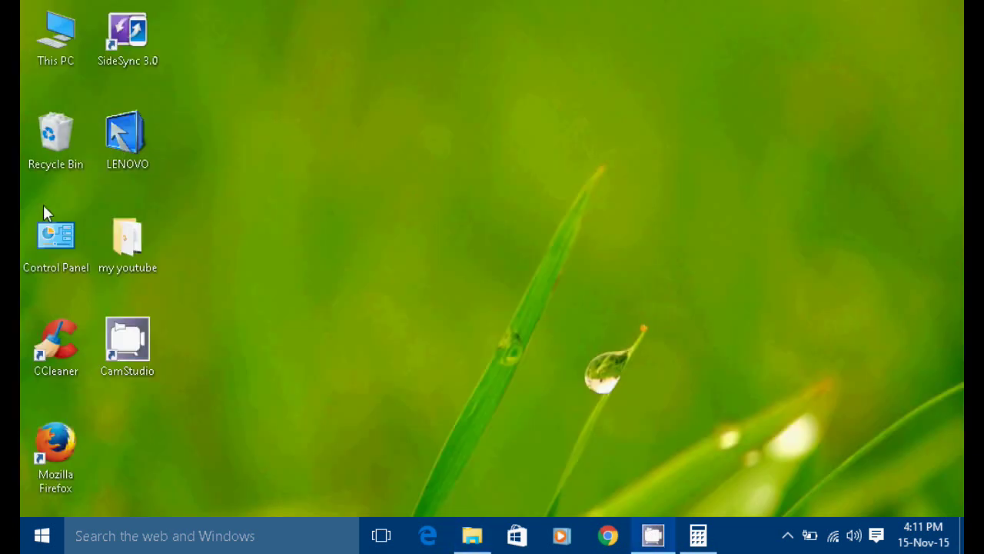
Check the computer's processor and installed memory on the Control Panel's System page, and close the window
double_click(60, 264)
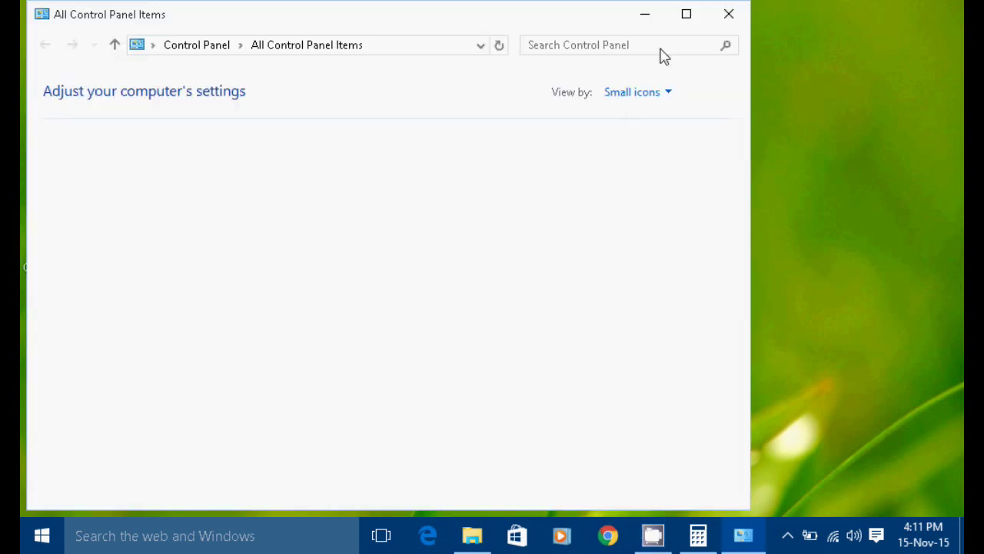
click(687, 17)
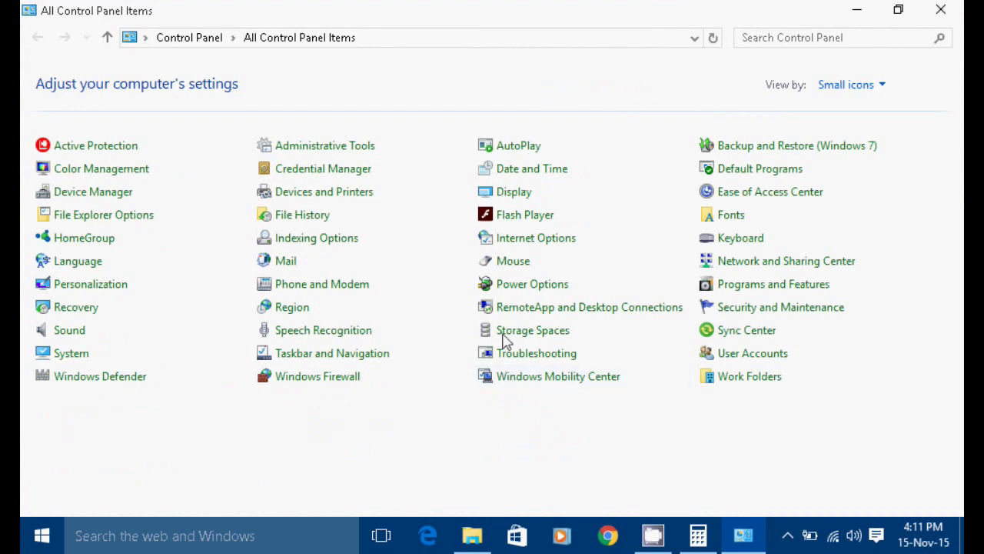
click(70, 359)
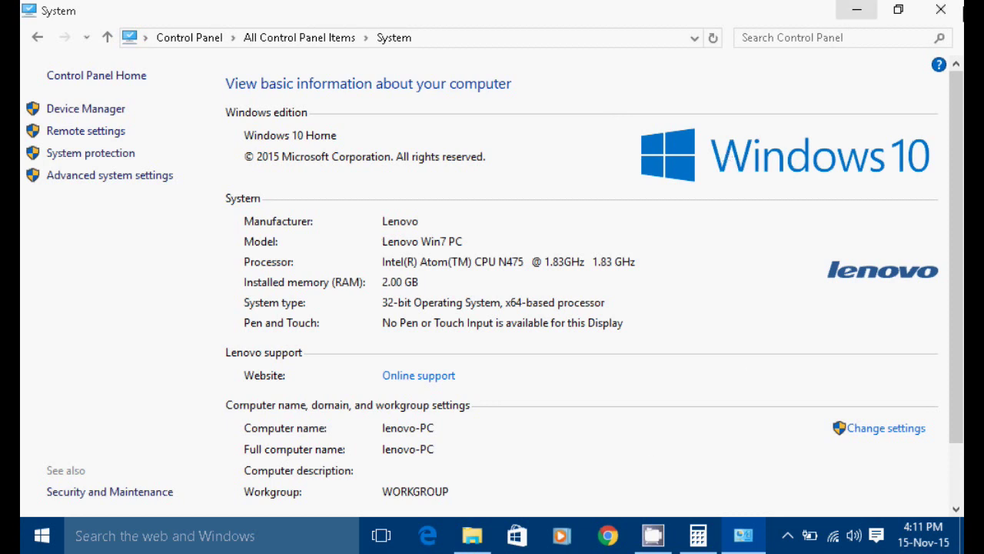
click(942, 10)
right_click(367, 200)
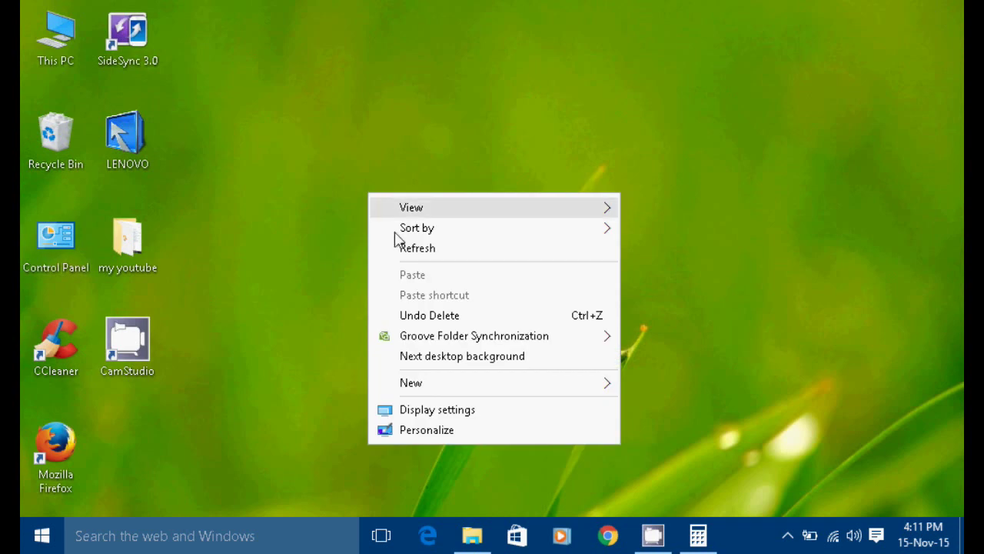
click(404, 249)
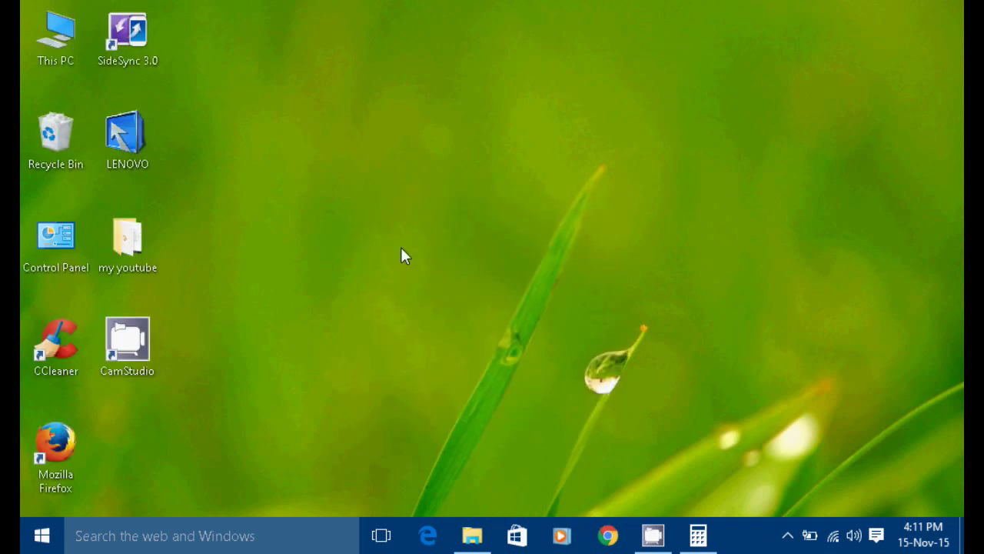
right_click(403, 254)
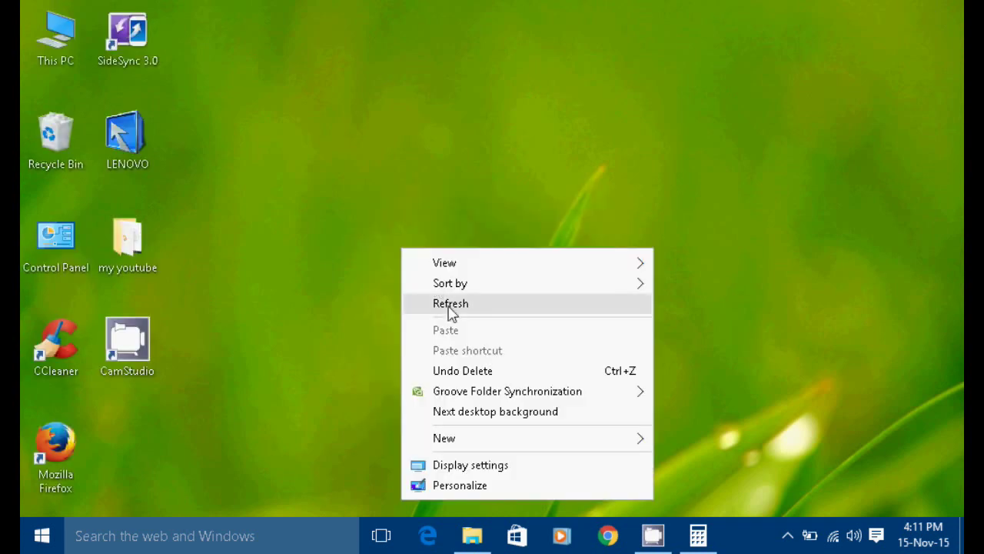
click(449, 304)
right_click(451, 178)
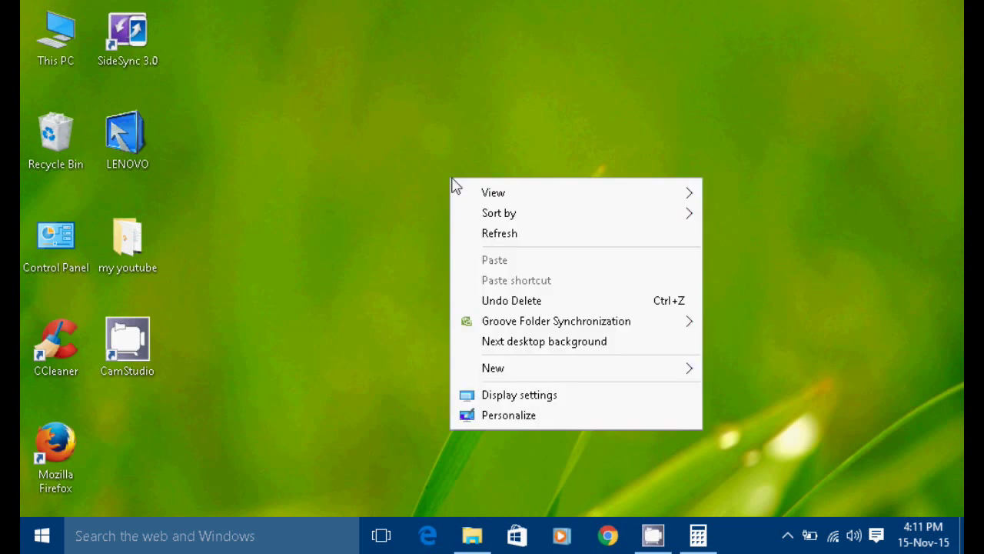
click(501, 233)
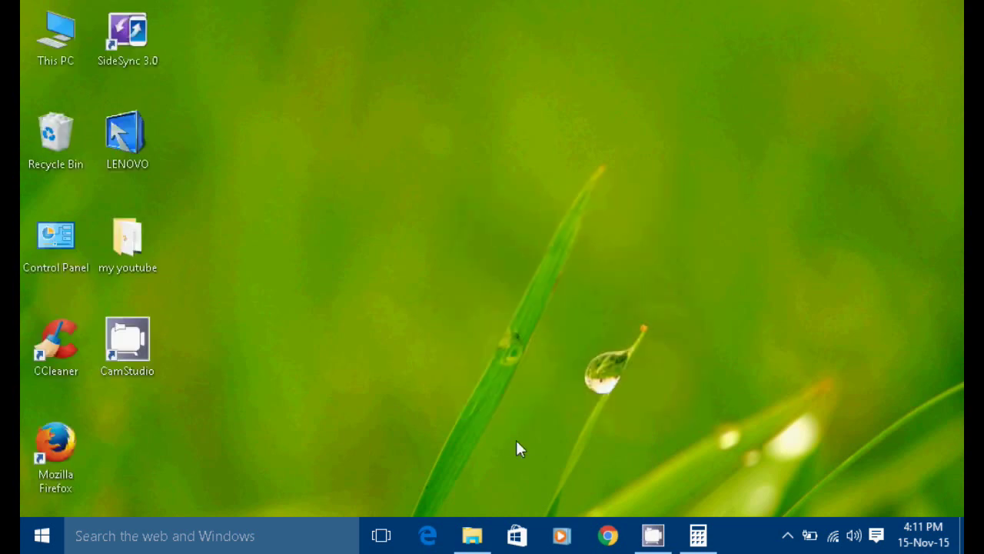
Open the Virtual Memory settings through This PC's properties, the advanced system settings and the advanced performance options
right_click(40, 58)
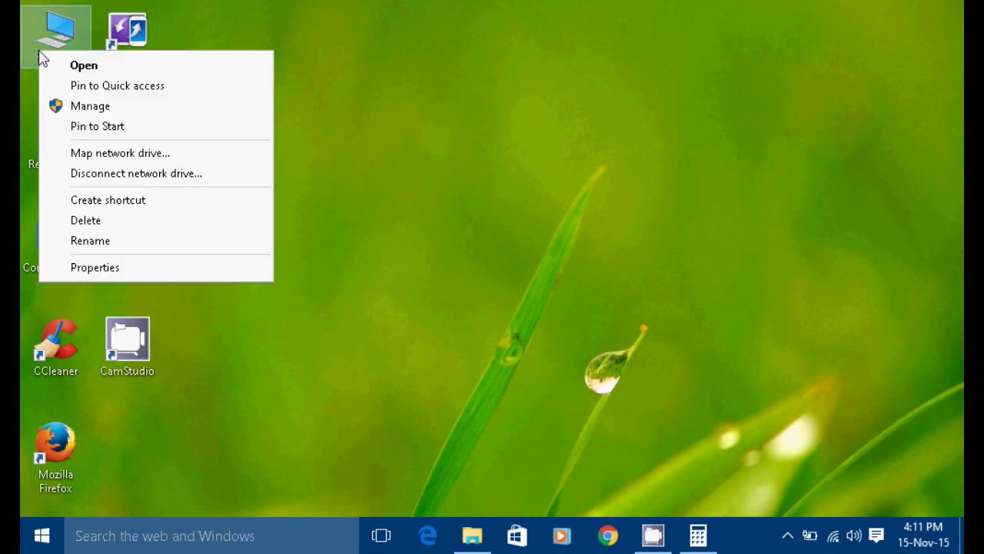
click(104, 267)
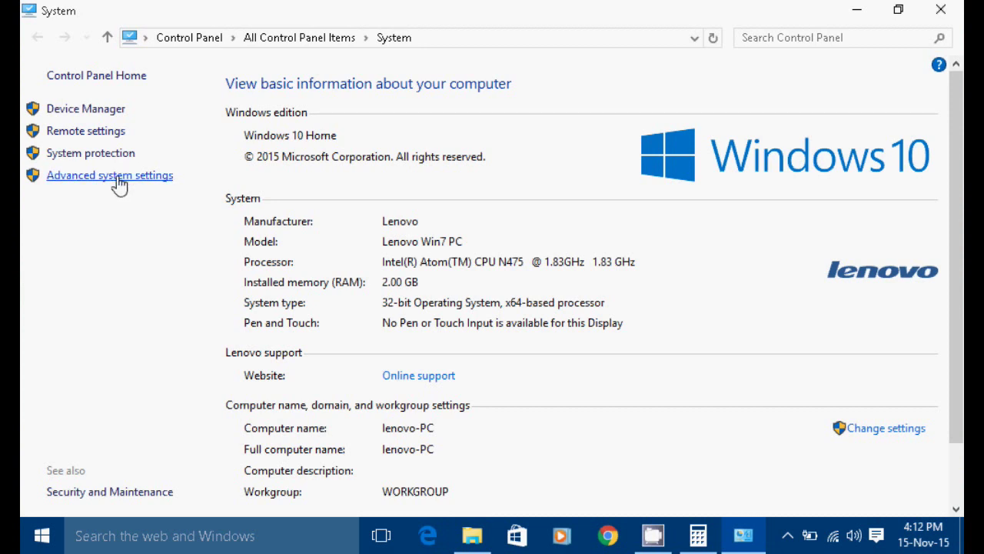
click(119, 177)
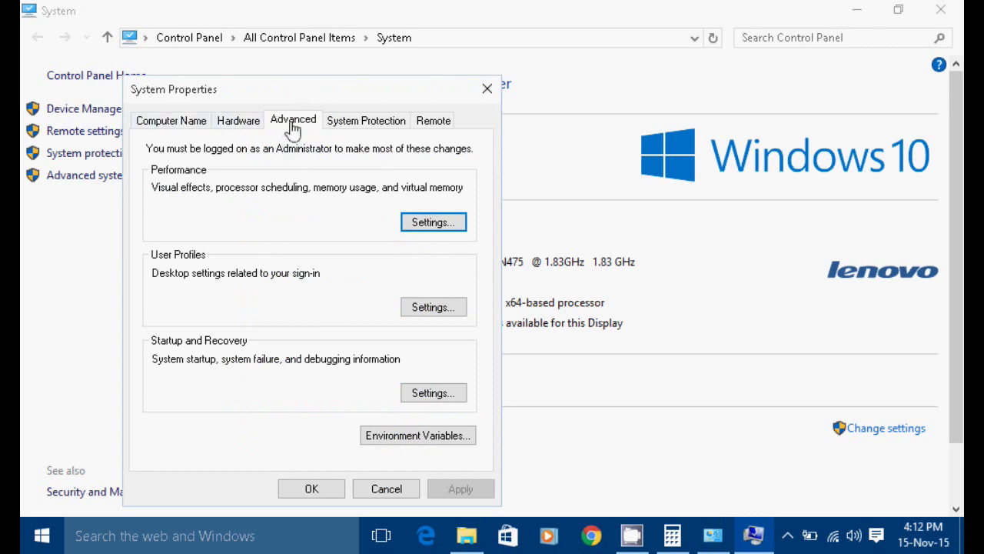
click(433, 223)
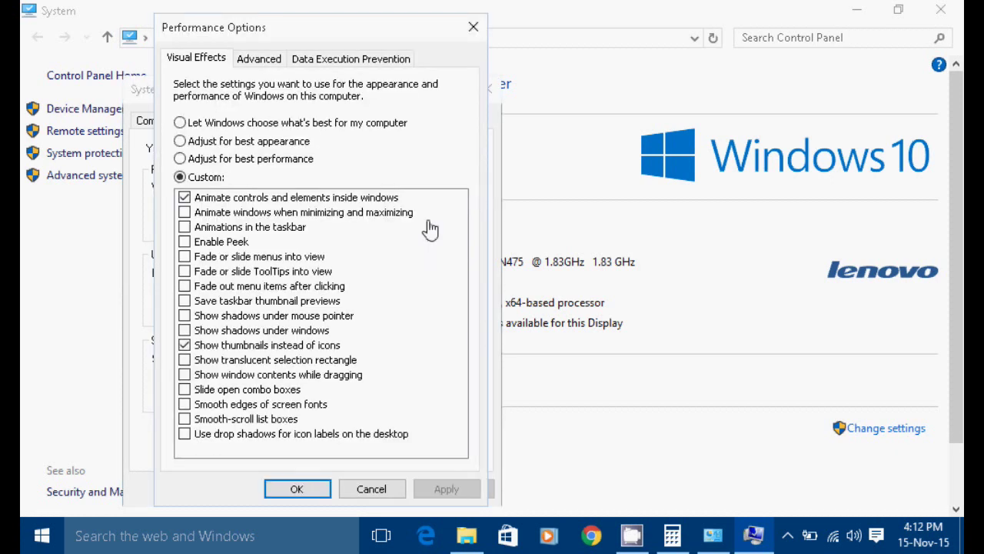
click(261, 60)
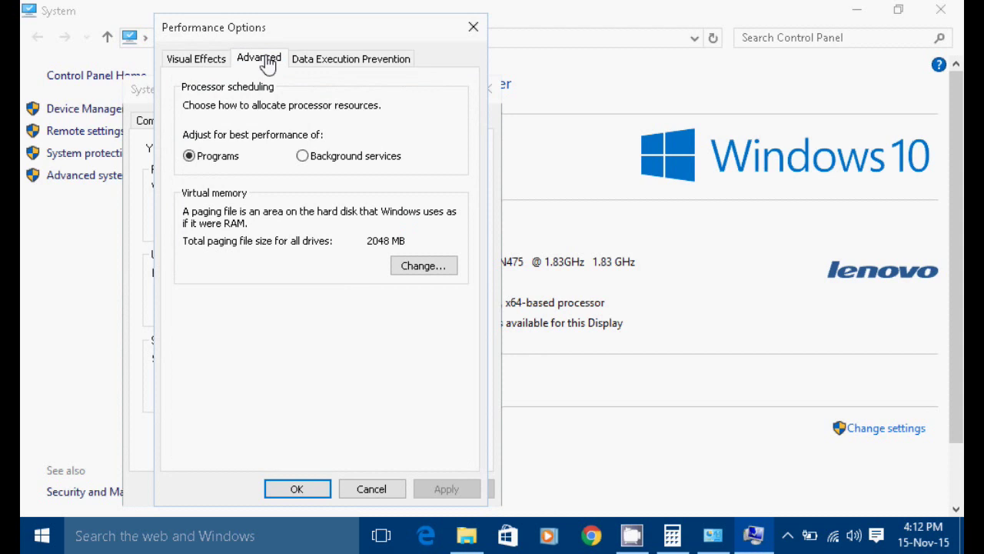
click(422, 267)
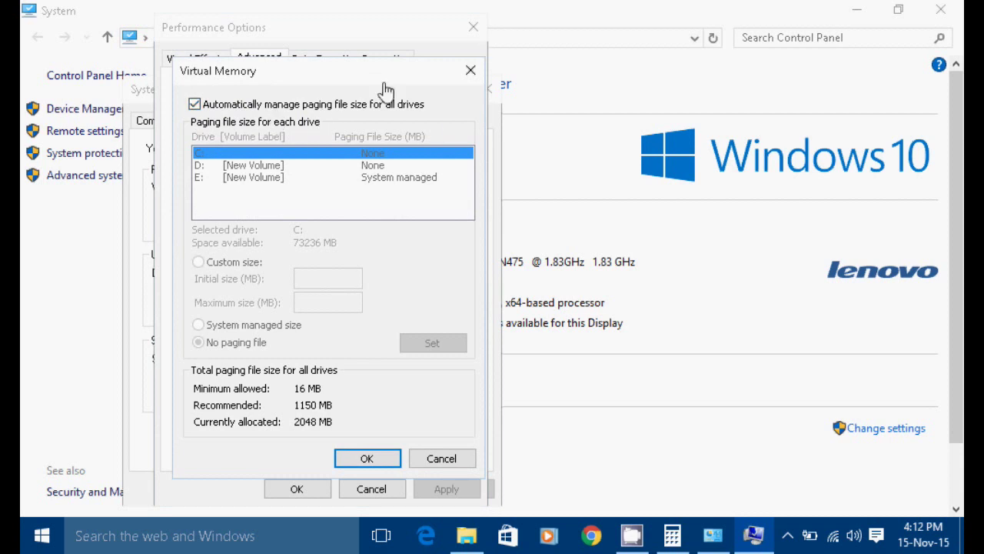
Turn off automatic paging file management for all drives and choose a custom size for drive C:
drag(388, 75, 389, 46)
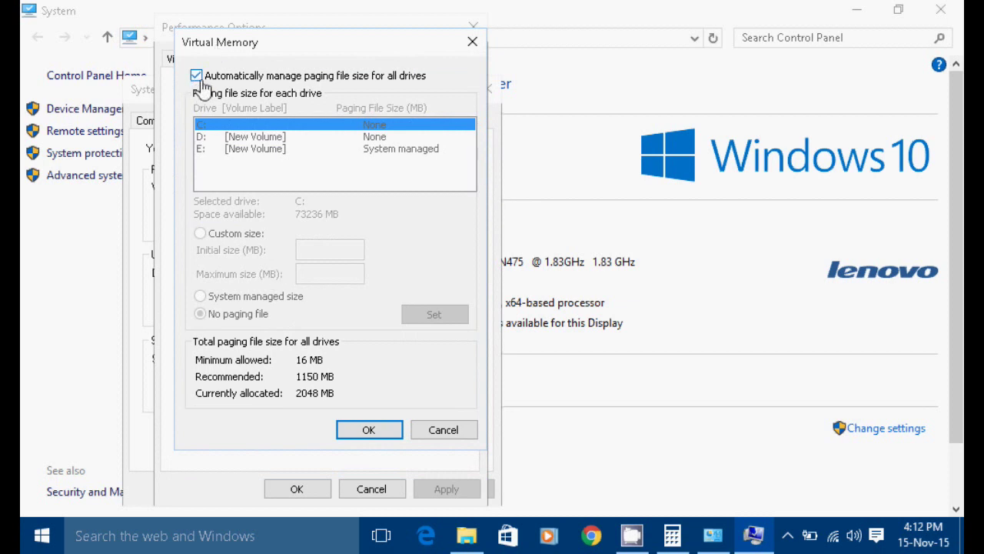
click(198, 79)
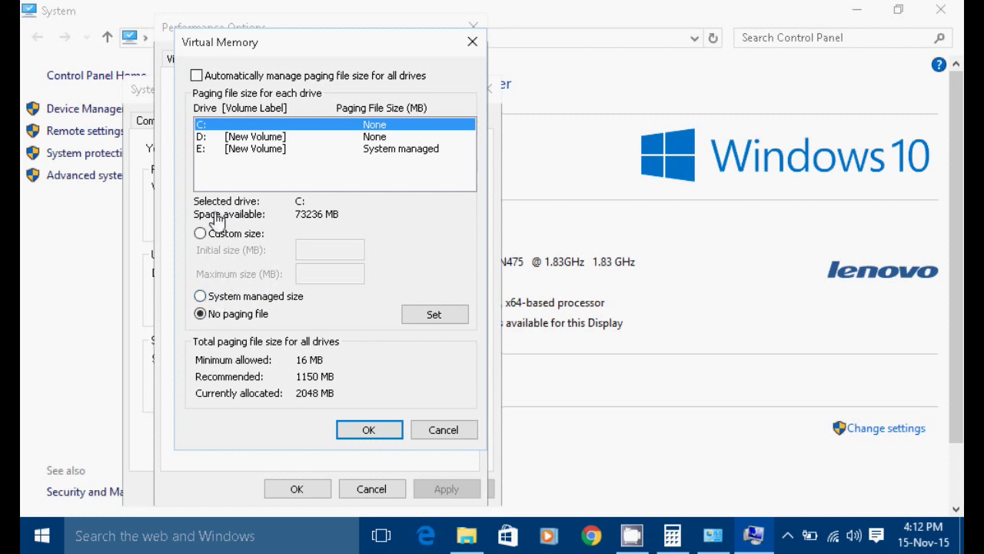
click(200, 235)
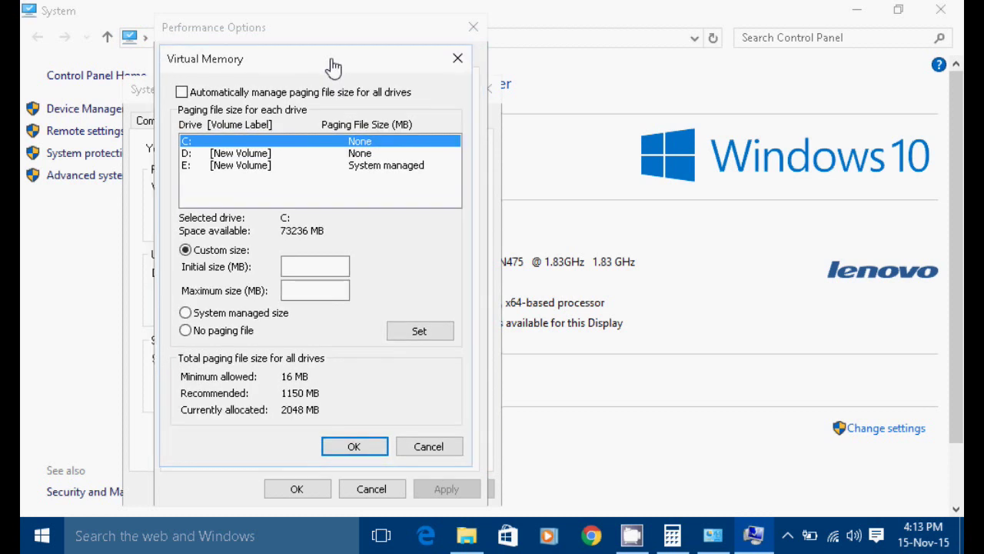
click(318, 273)
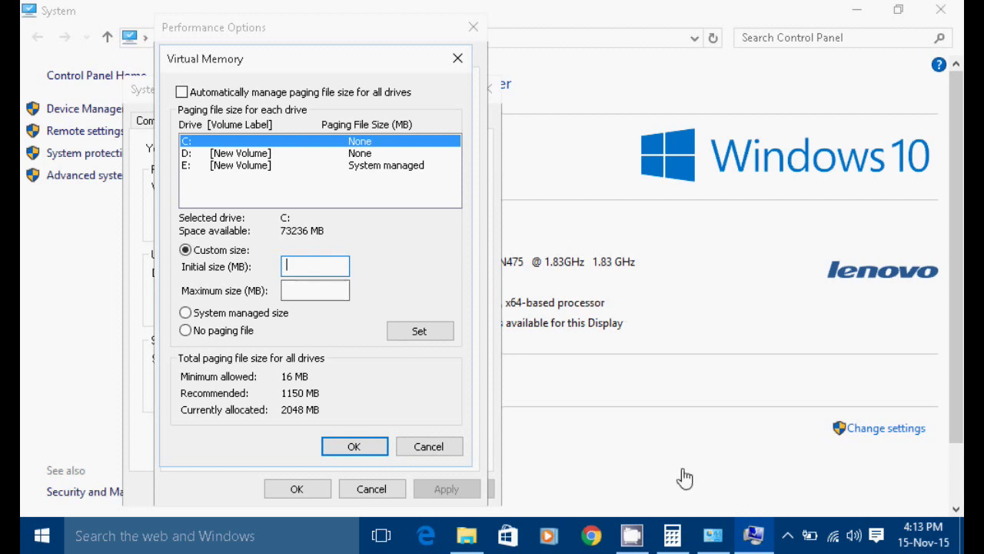
Switch to Calculator and multiply 1024 by 4 to work out the paging file size
click(672, 537)
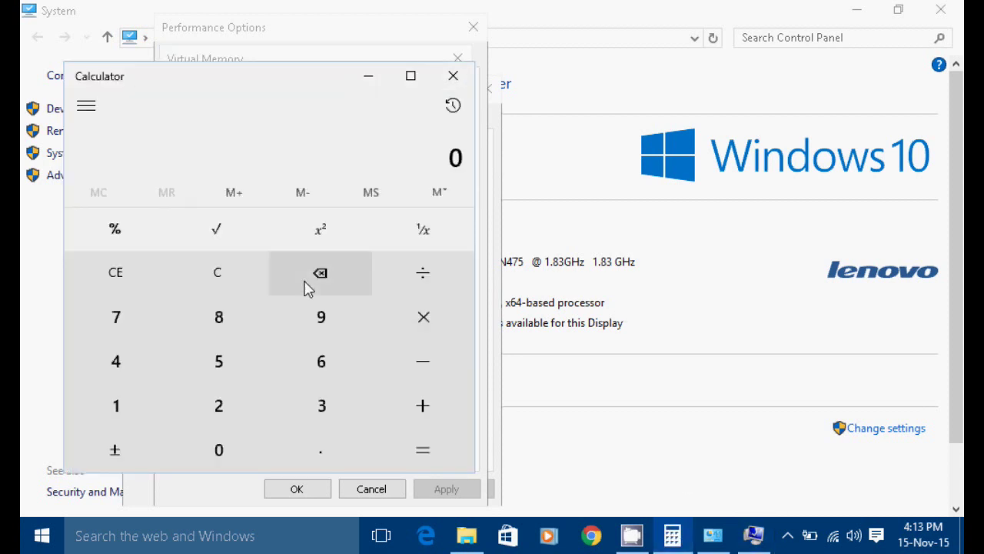
click(145, 423)
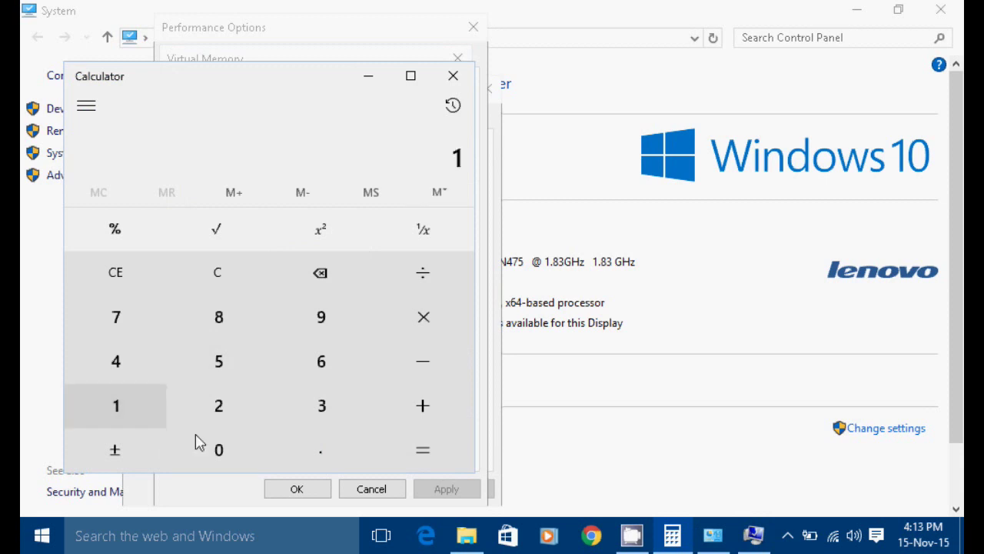
click(215, 451)
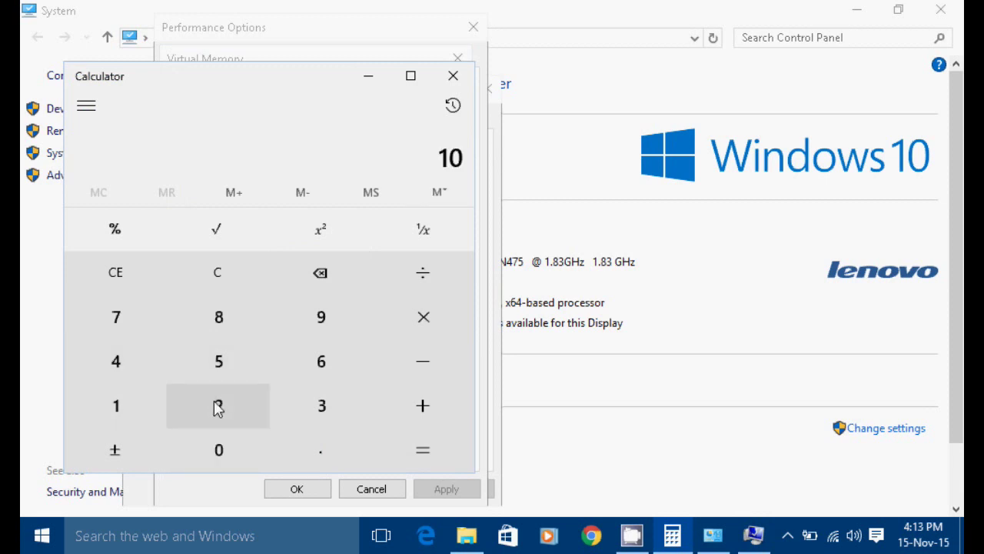
click(217, 408)
click(126, 358)
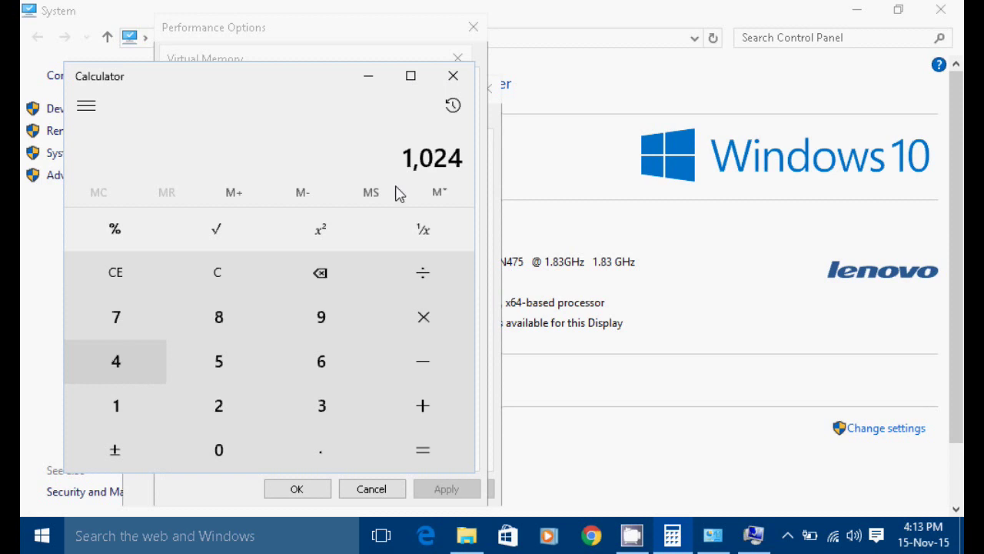
drag(247, 74, 330, 63)
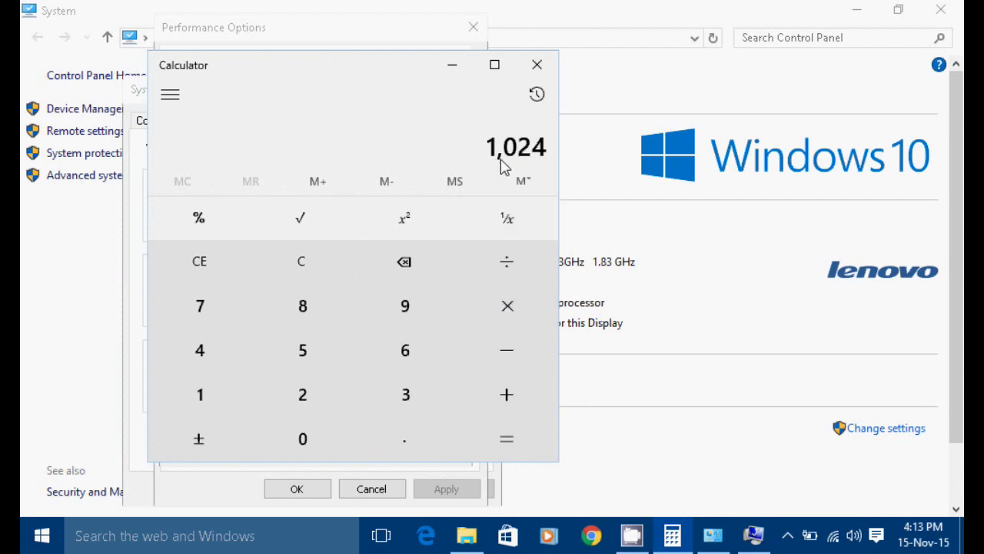
click(496, 315)
click(216, 355)
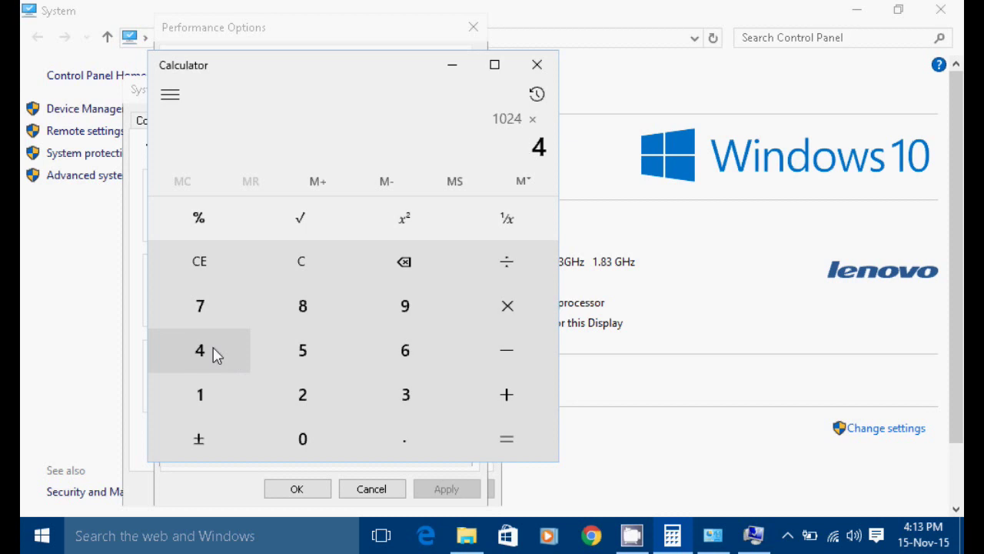
click(510, 452)
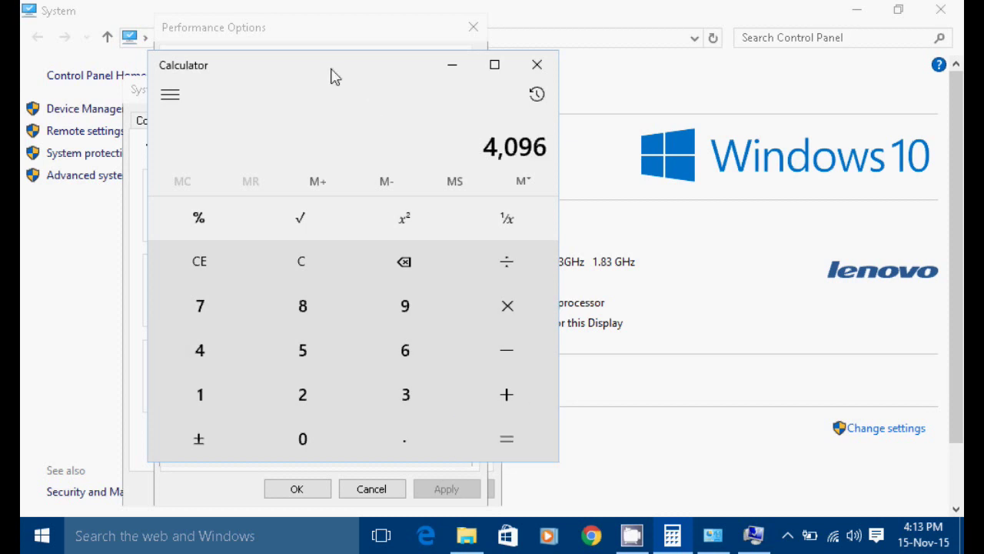
Enter 4096 MB as both the initial and the maximum paging file size for drive C:
drag(370, 72, 571, 72)
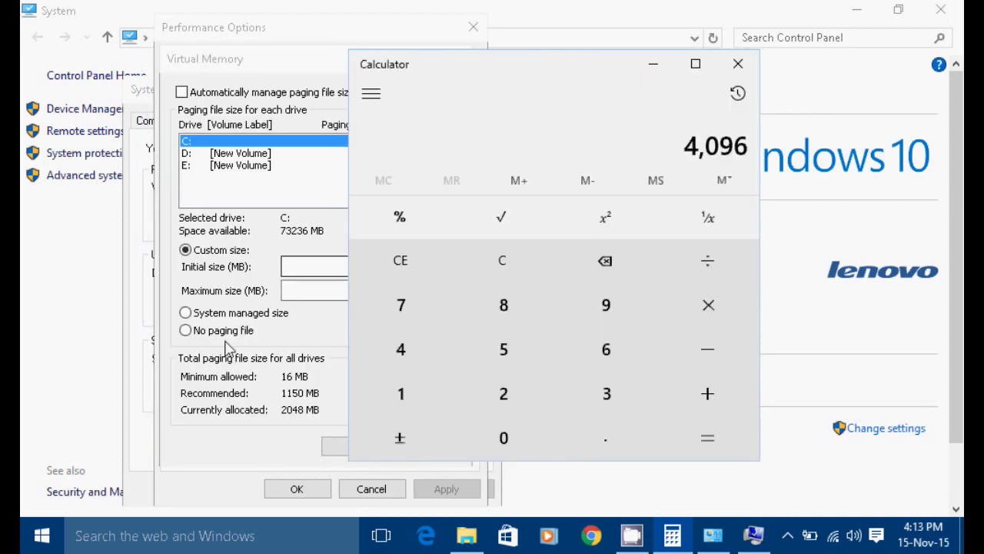
click(305, 271)
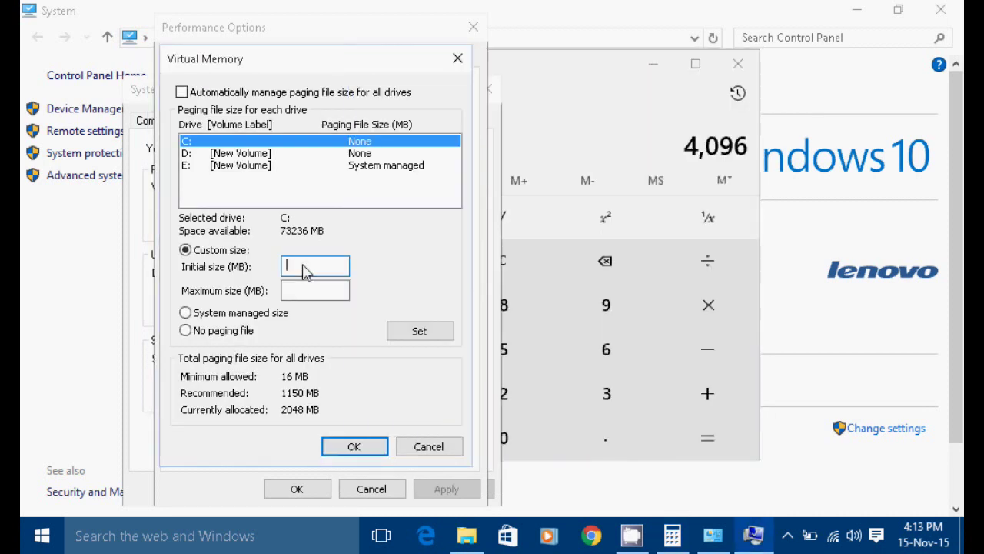
text(4)
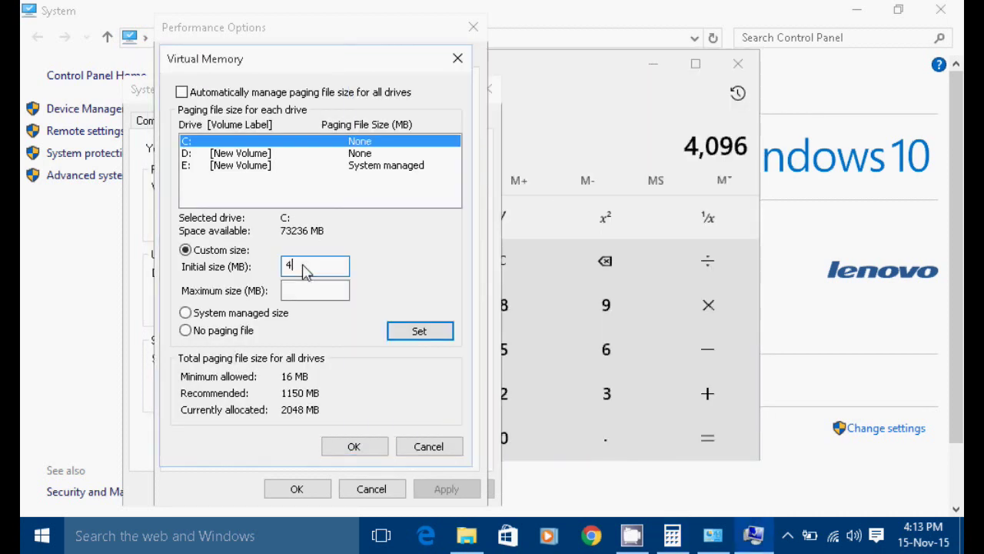
text(096)
click(293, 297)
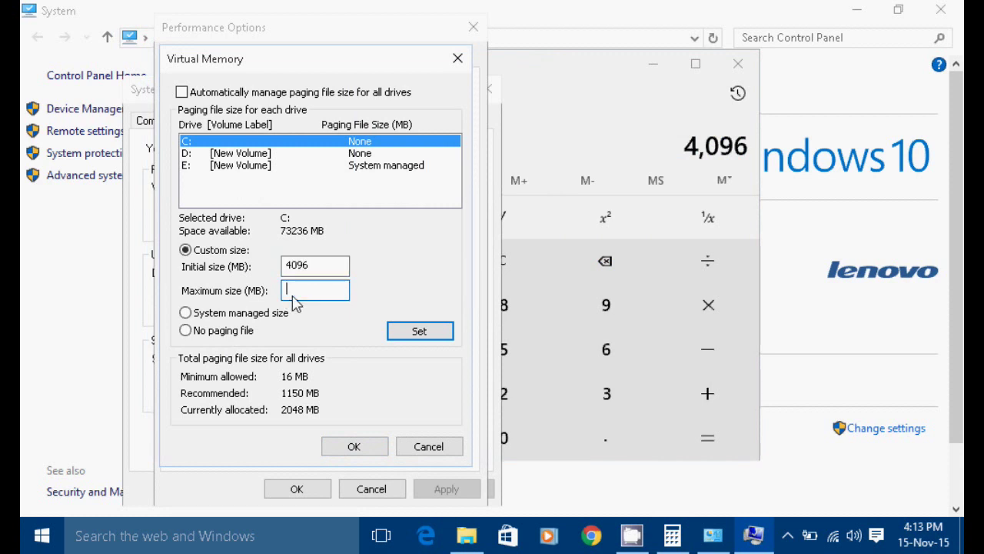
text(4096)
drag(340, 67, 388, 49)
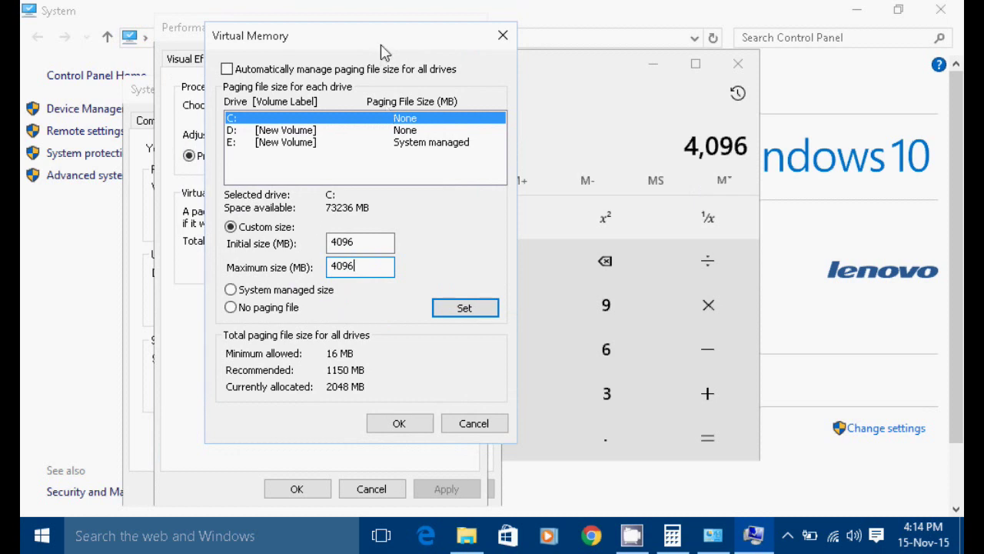
Set the custom paging file size for drive C:, confirm it, acknowledge the restart notice and apply the performance options
drag(380, 46, 348, 63)
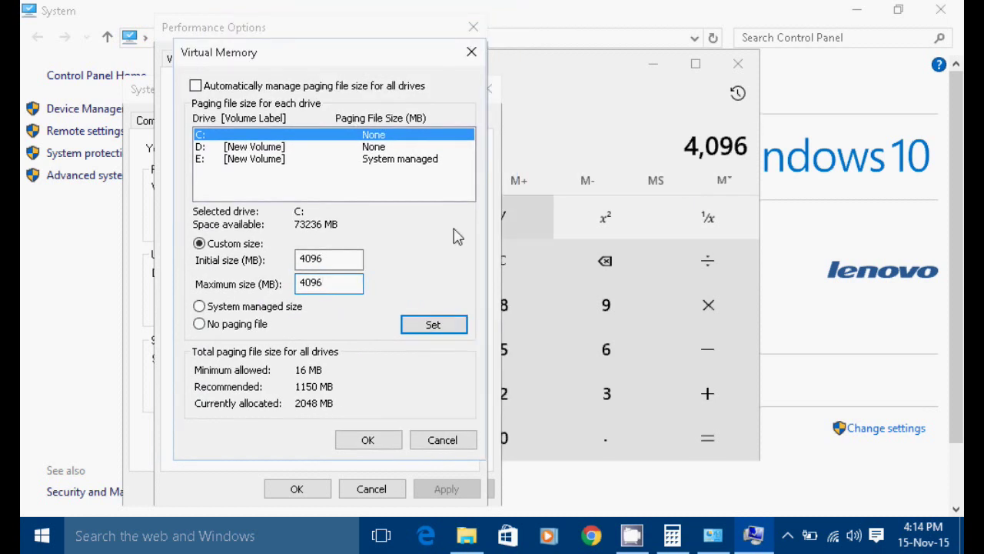
click(431, 327)
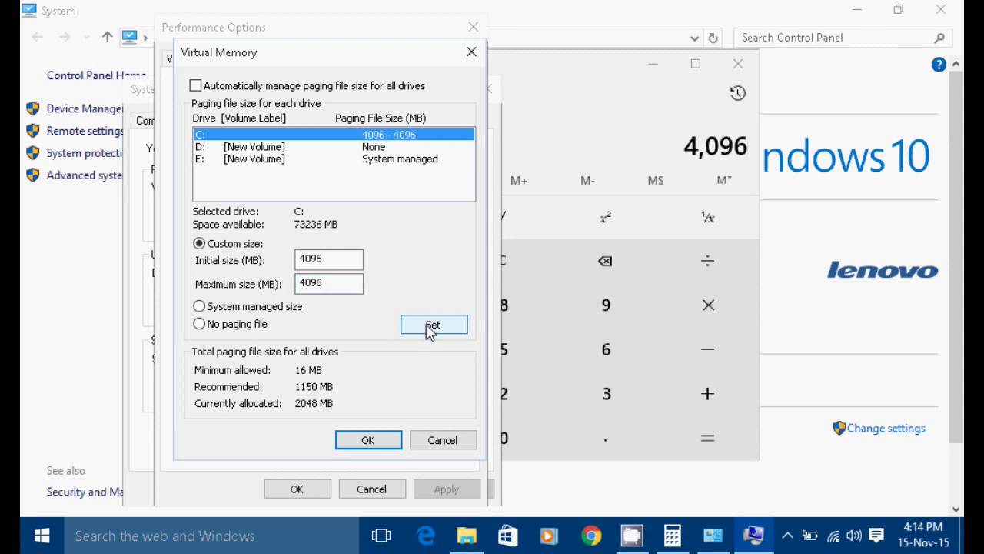
click(387, 441)
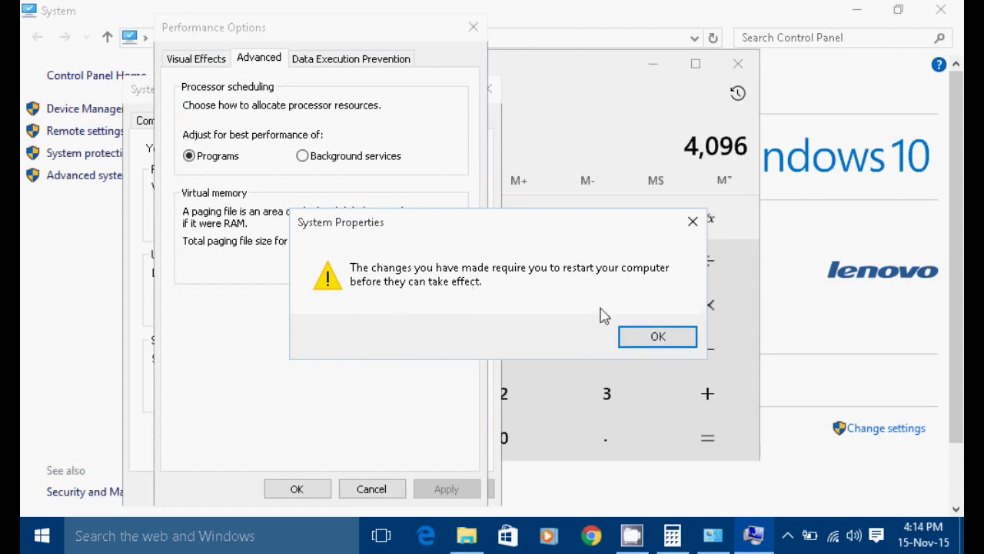
click(655, 337)
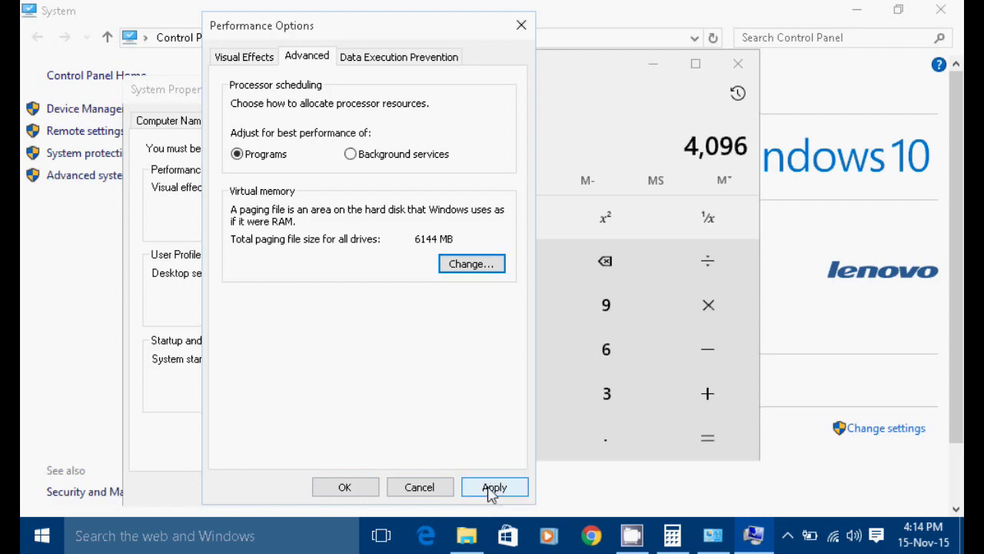
click(492, 489)
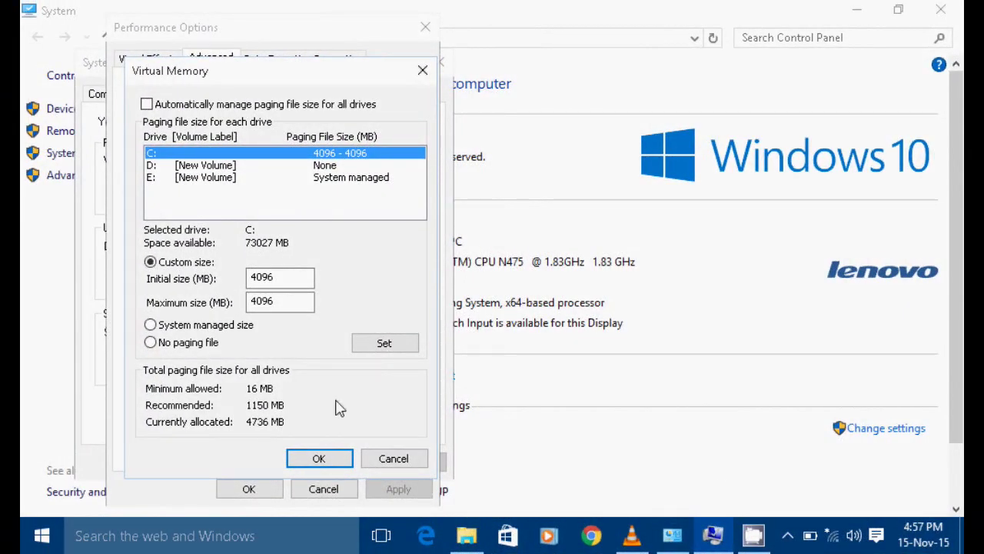
Check the initial and maximum paging file sizes for drive C:, and close the Virtual Memory, Performance Options and System Properties dialogs
click(275, 301)
click(293, 287)
click(319, 458)
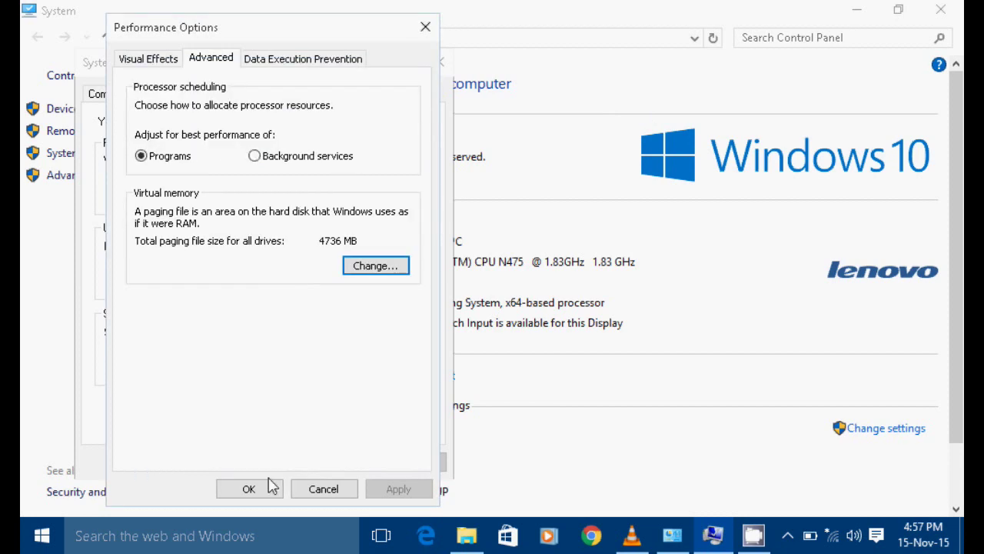
click(270, 486)
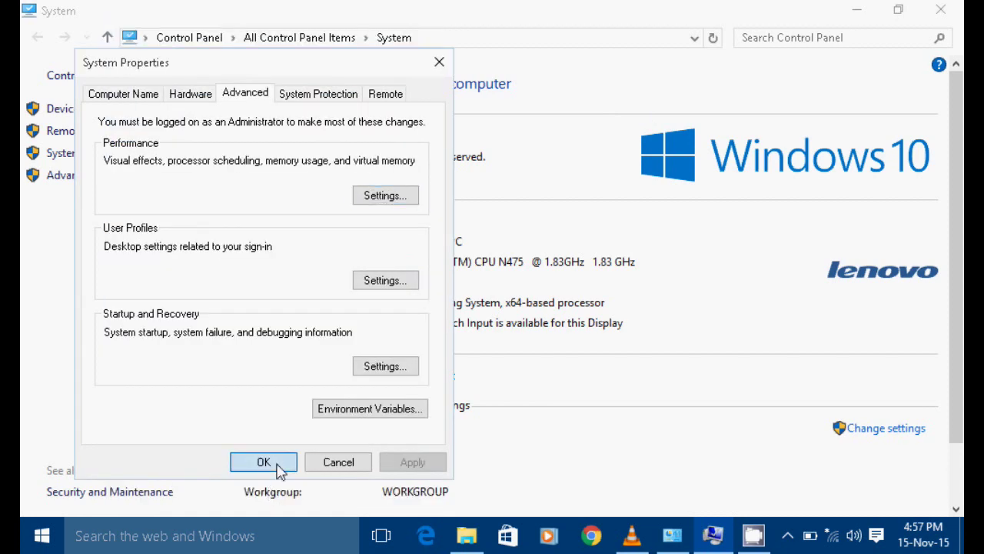
click(278, 464)
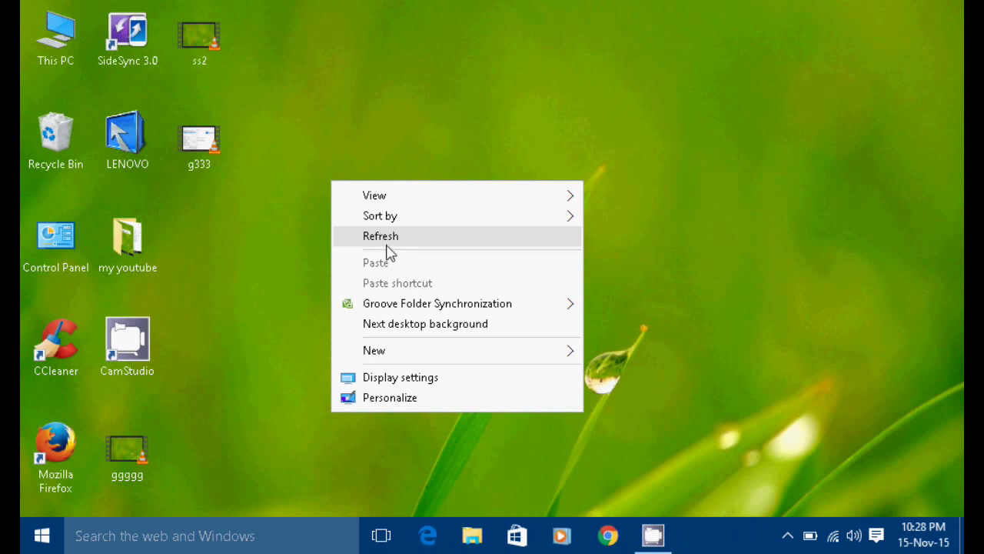
Refresh the desktop and open This PC to check the free space on Local Disk (C:)
click(387, 243)
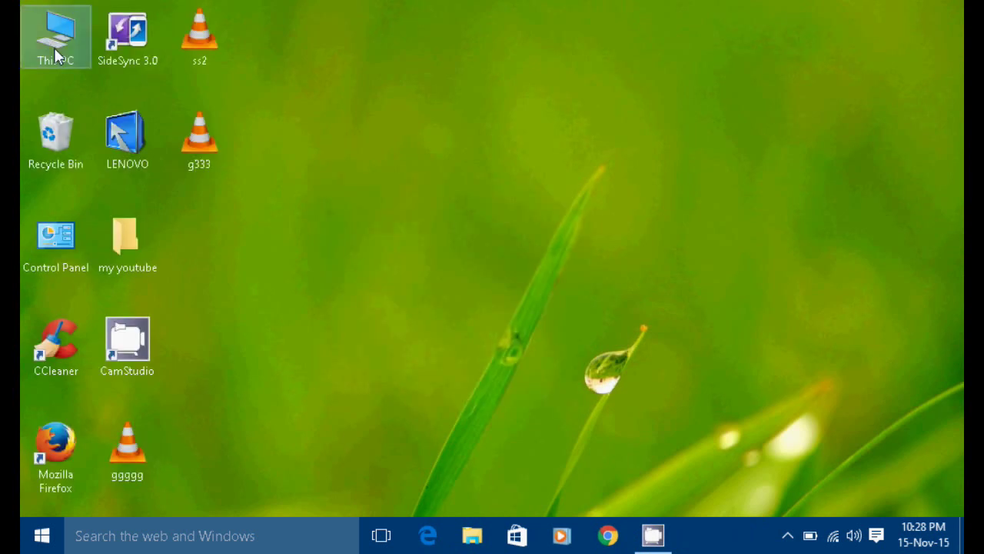
double_click(54, 48)
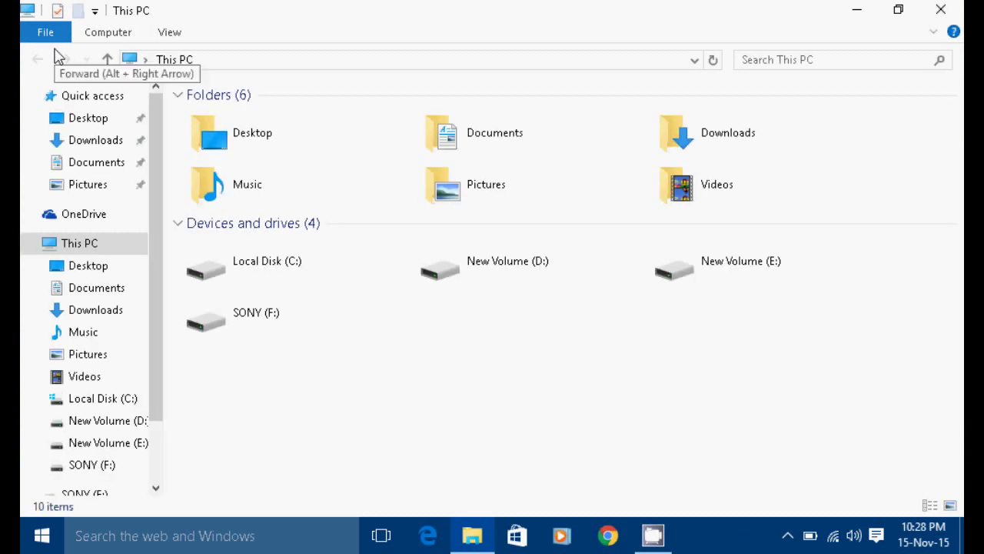
click(333, 289)
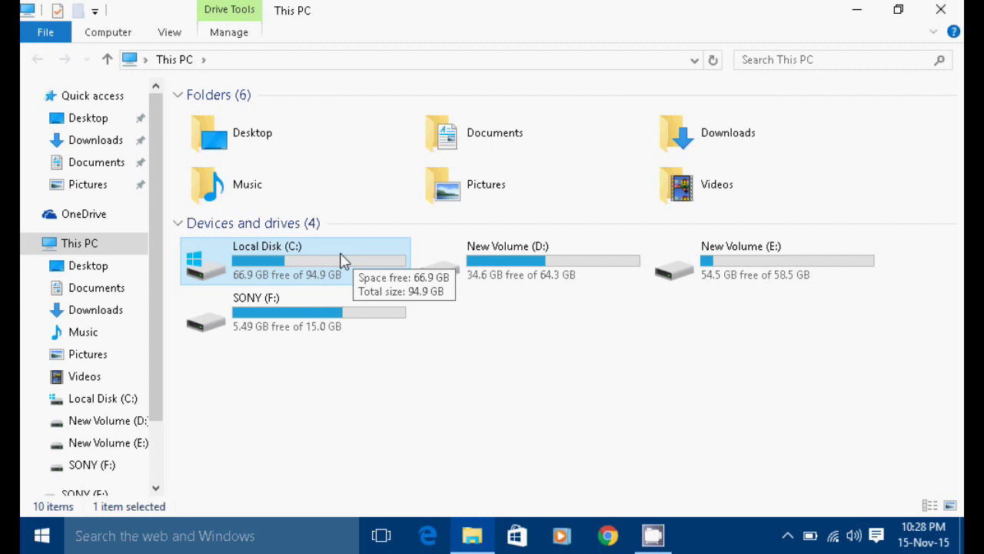
key(F2)
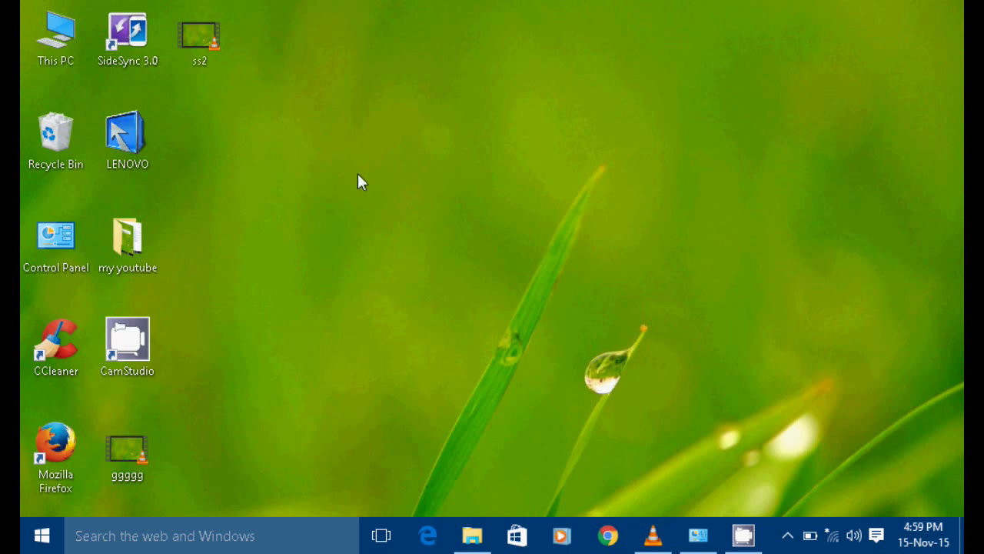
Bring up the context options for the empty desktop area
right_click(414, 157)
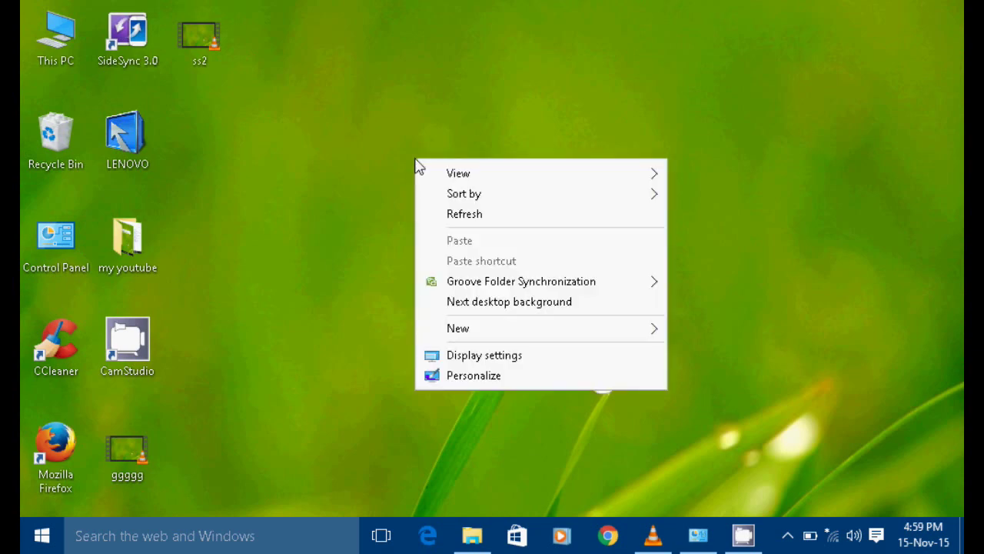